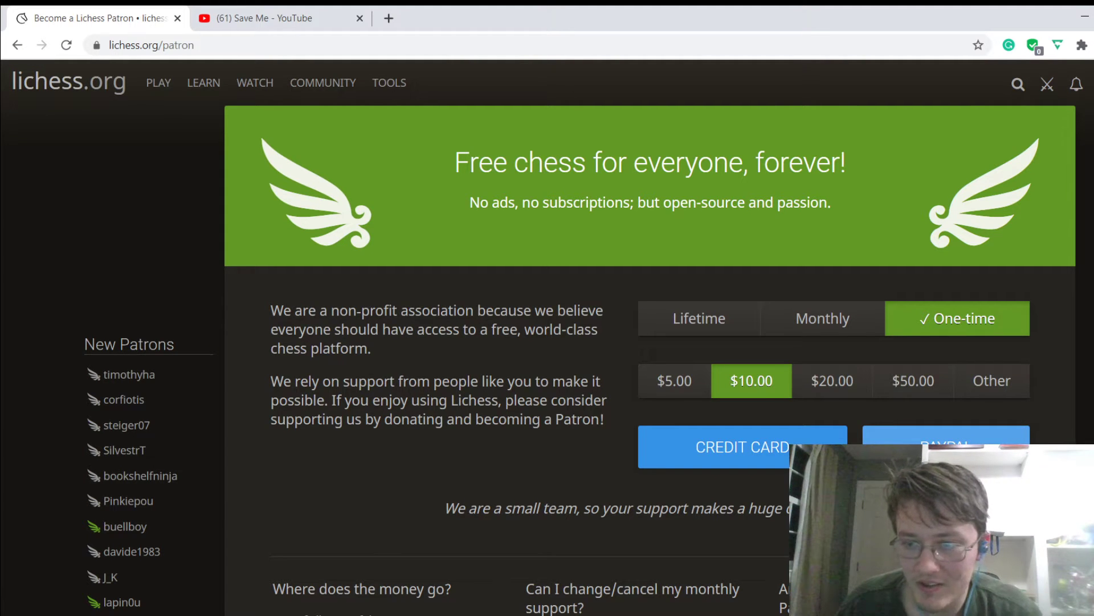
Step: Pay the one-time $10 Lichess donation through PayPal
{"action": "left_click", "coordinate": [941, 449]}
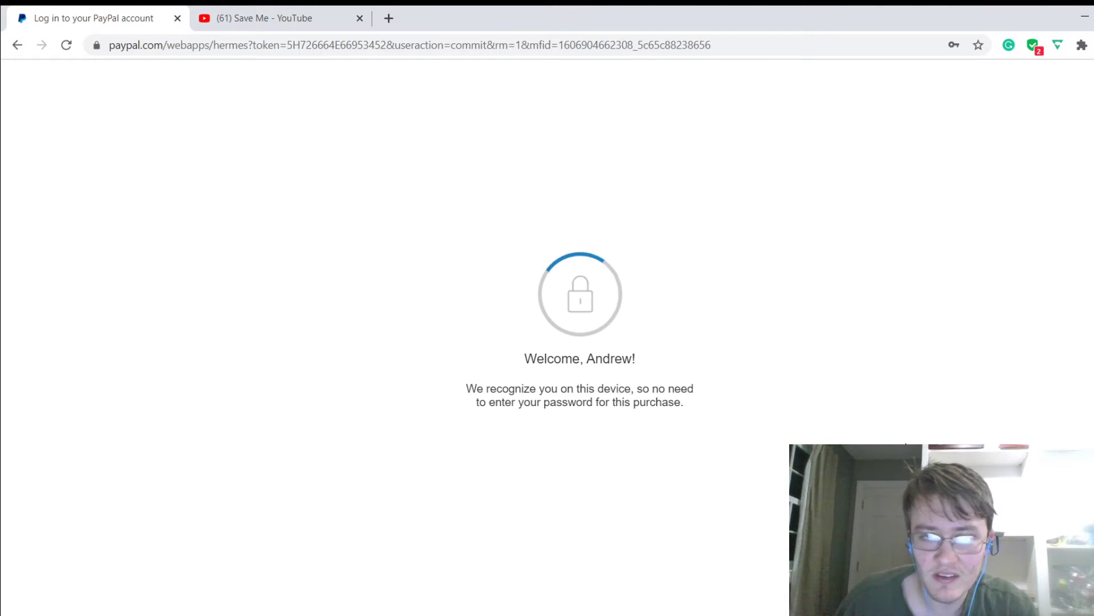
Step: Close the PayPal checkout tab, confirm continuing the YouTube video, and pause the song
{"action": "middle_click", "coordinate": [117, 21]}
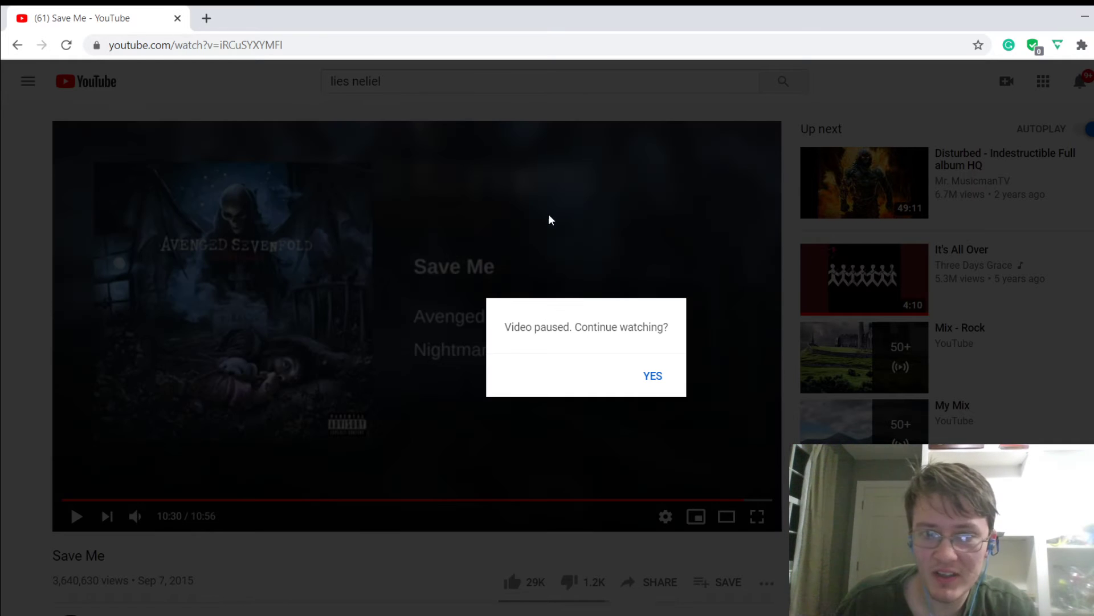
{"action": "left_click", "coordinate": [654, 381]}
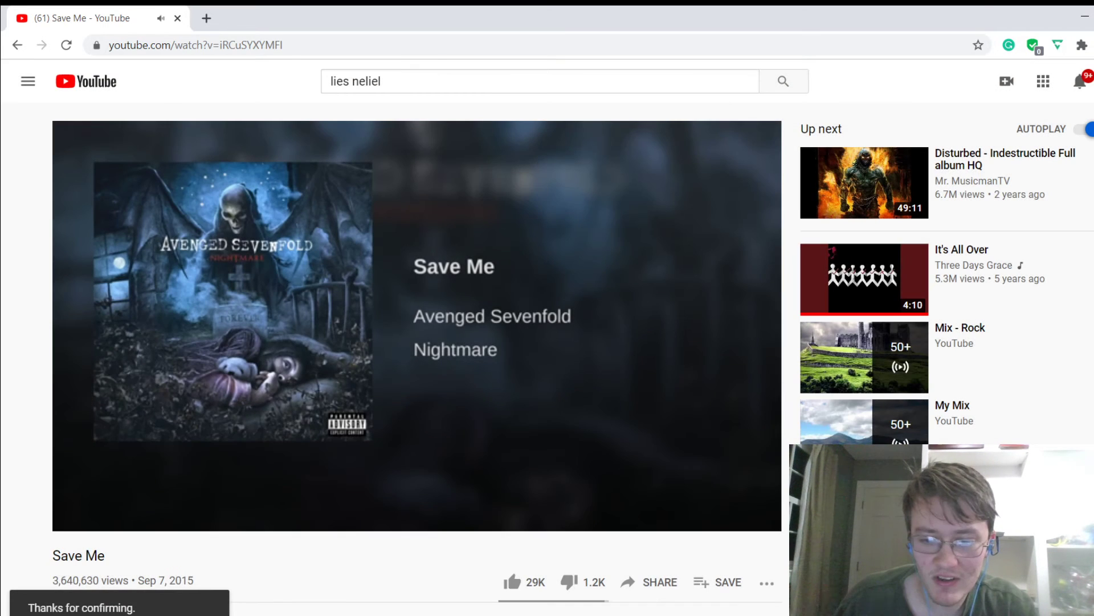
{"action": "key", "text": "space"}
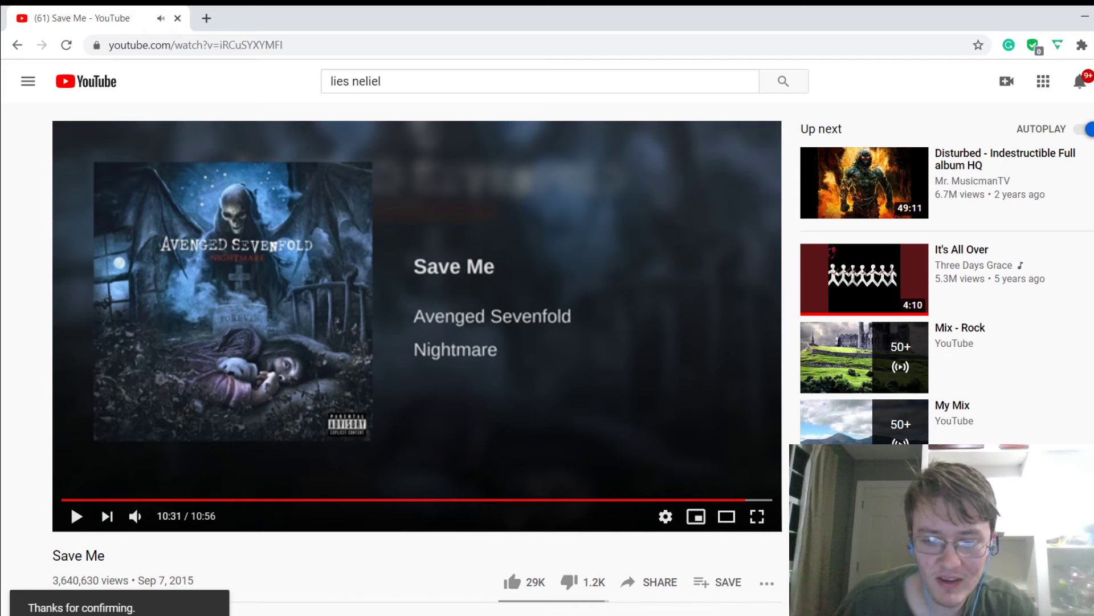
{"action": "left_click", "coordinate": [207, 17]}
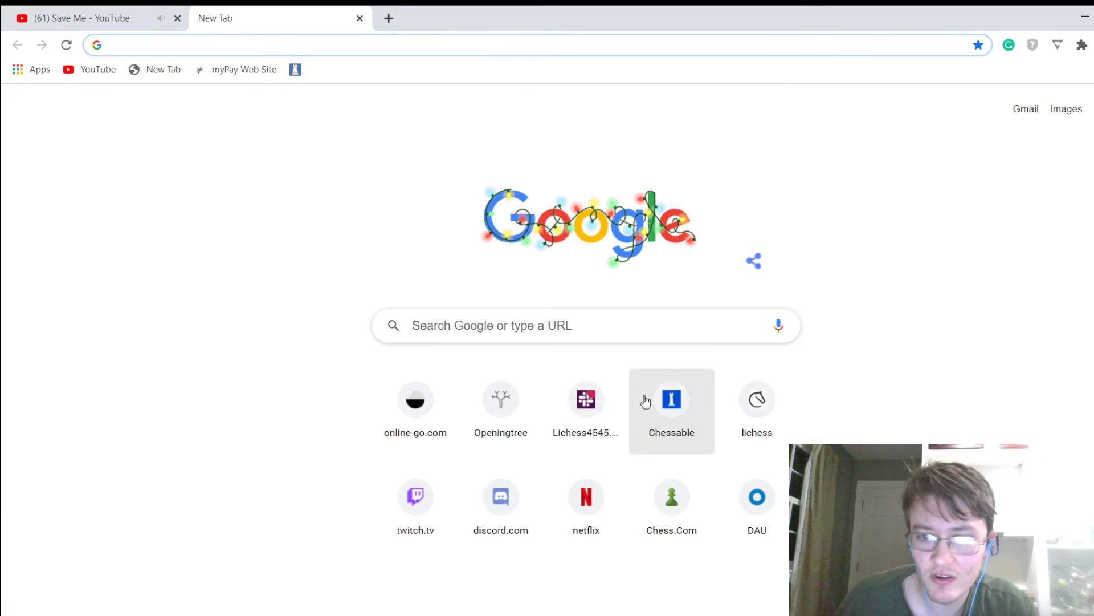
{"action": "left_click", "coordinate": [739, 406]}
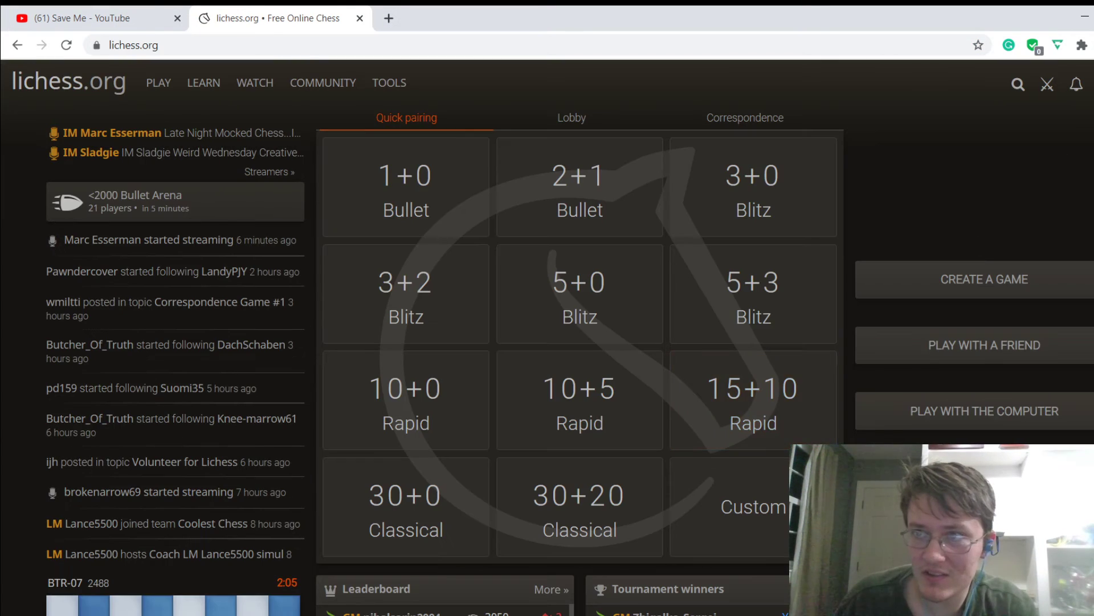
{"action": "left_click", "coordinate": [1088, 84]}
{"action": "left_click", "coordinate": [1037, 122]}
Step: Check the patron thank-you notification and wing badge, then go back to the Lichess homepage
{"action": "left_click", "coordinate": [1079, 82]}
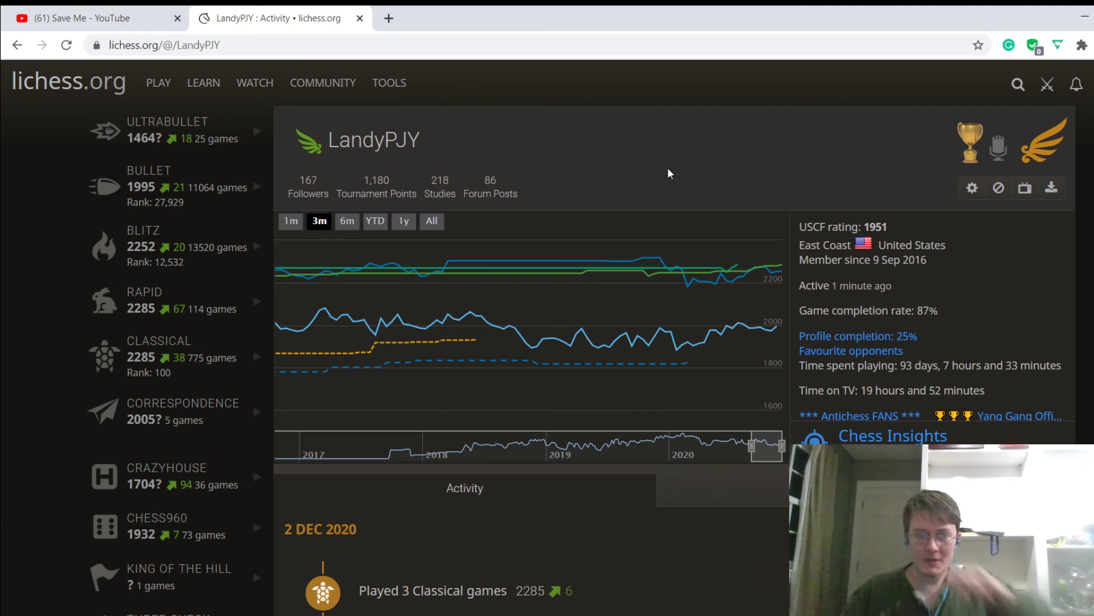
{"action": "left_click", "coordinate": [122, 87]}
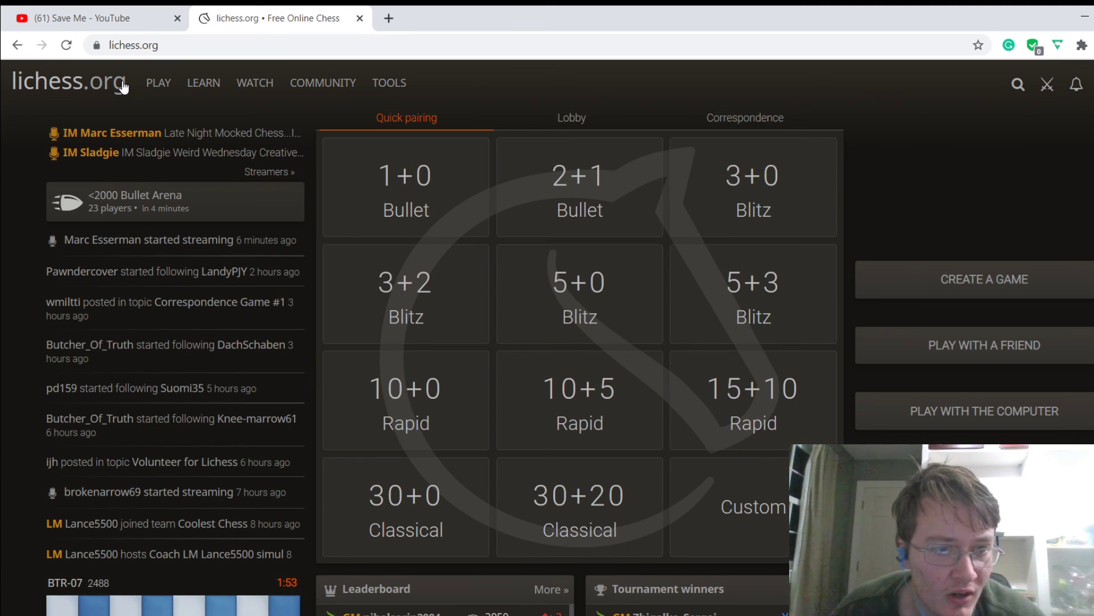